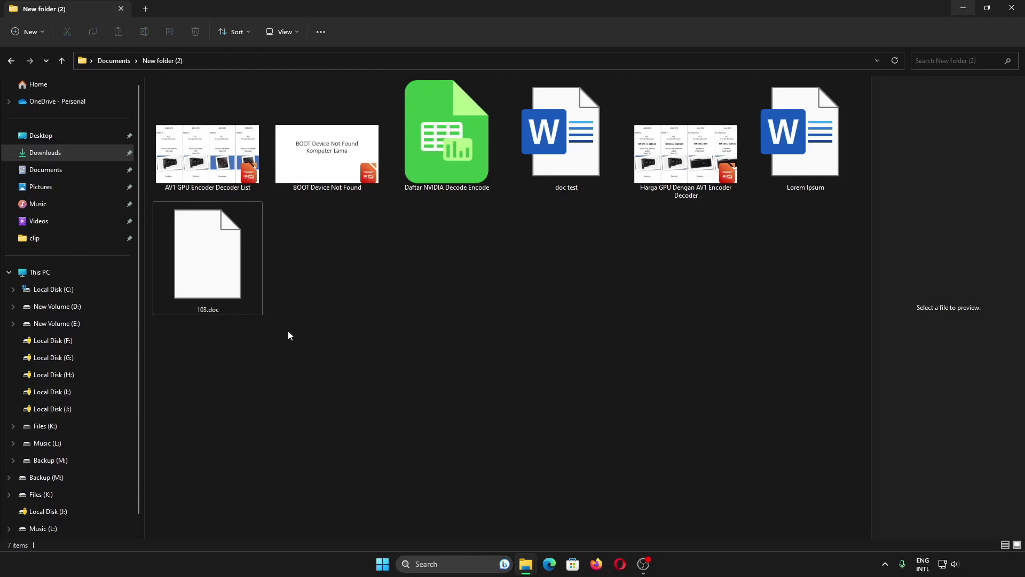
# Step: Select 103.doc in File Explorer and open it to get the app chooser
pyautogui.click(242, 290)
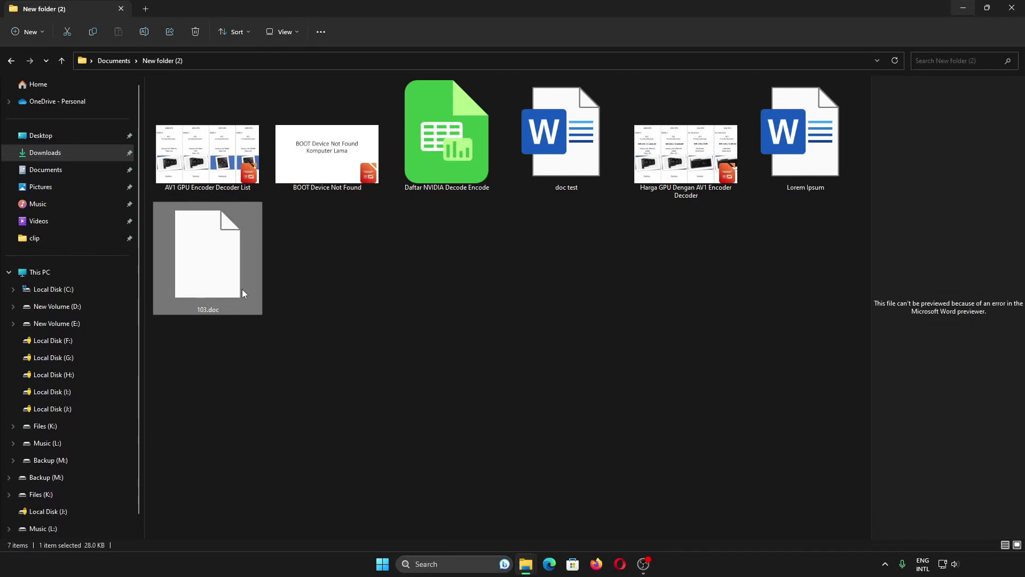
pyautogui.doubleClick(242, 290)
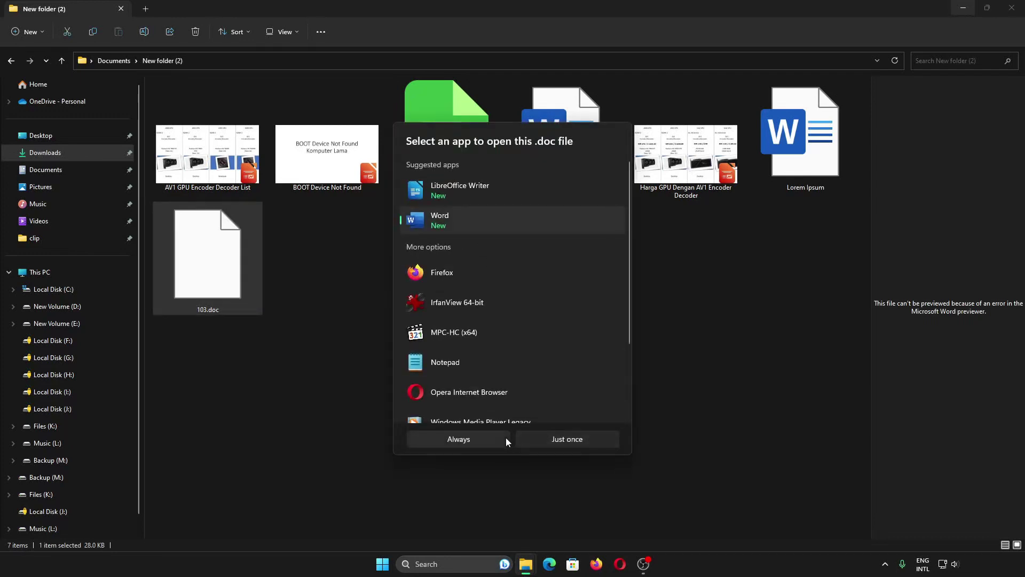
# Step: Always open .doc files with Word, then enable editing of 103.doc
pyautogui.click(502, 441)
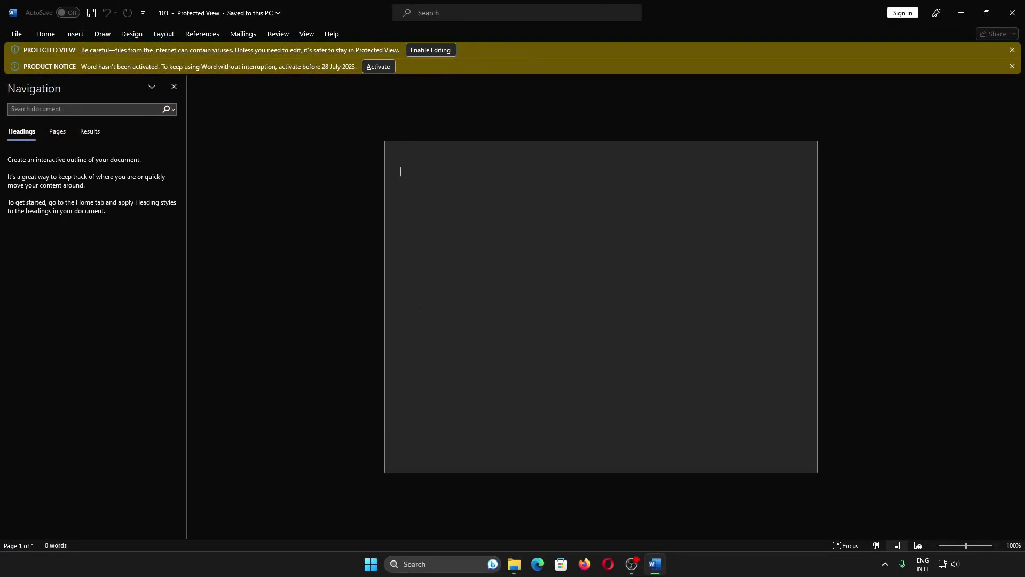
pyautogui.click(434, 50)
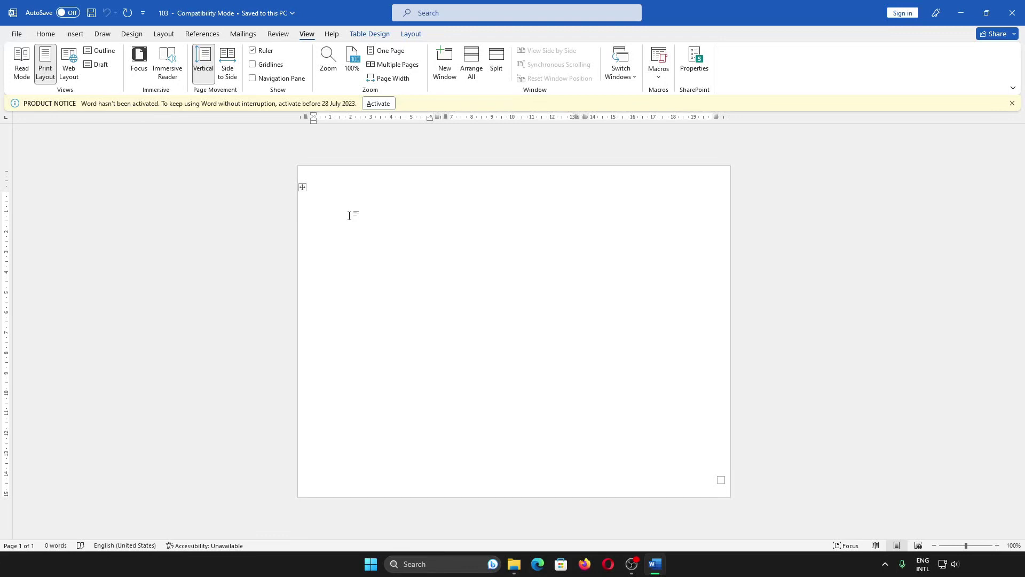
# Step: Type 'A ldjfaldsjf ljdsaf / Di / tempat' in the first label, centre it and copy it
pyautogui.write('A ')
pyautogui.write('ldjfaldsif lidsaf')
pyautogui.press('Return')
pyautogui.write('Di')
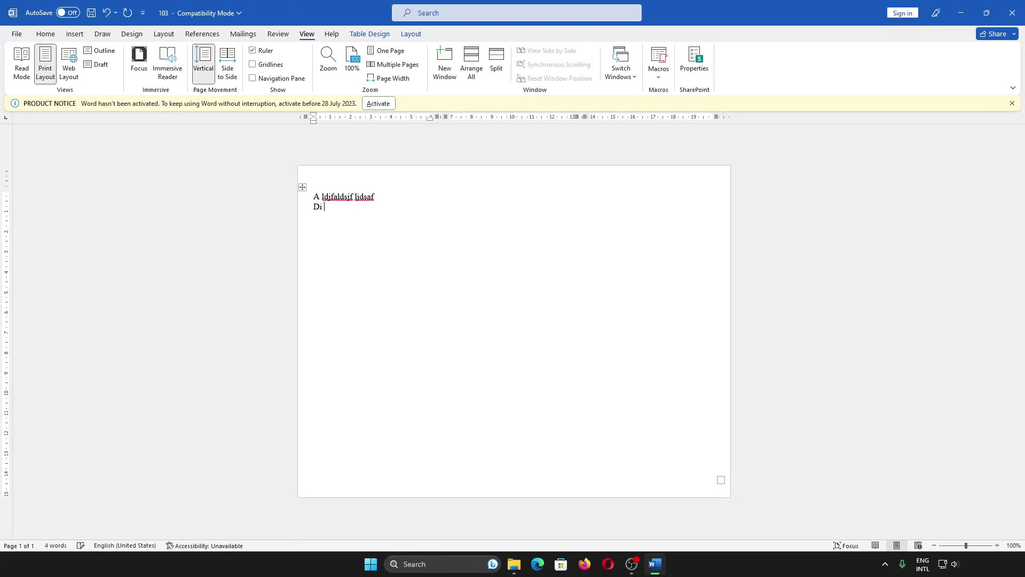
pyautogui.press('Return')
pyautogui.write('tempat')
pyautogui.hotkey('ctrl', 'a')
pyautogui.hotkey('ctrl', 'e')
pyautogui.hotkey('ctrl', 'c')
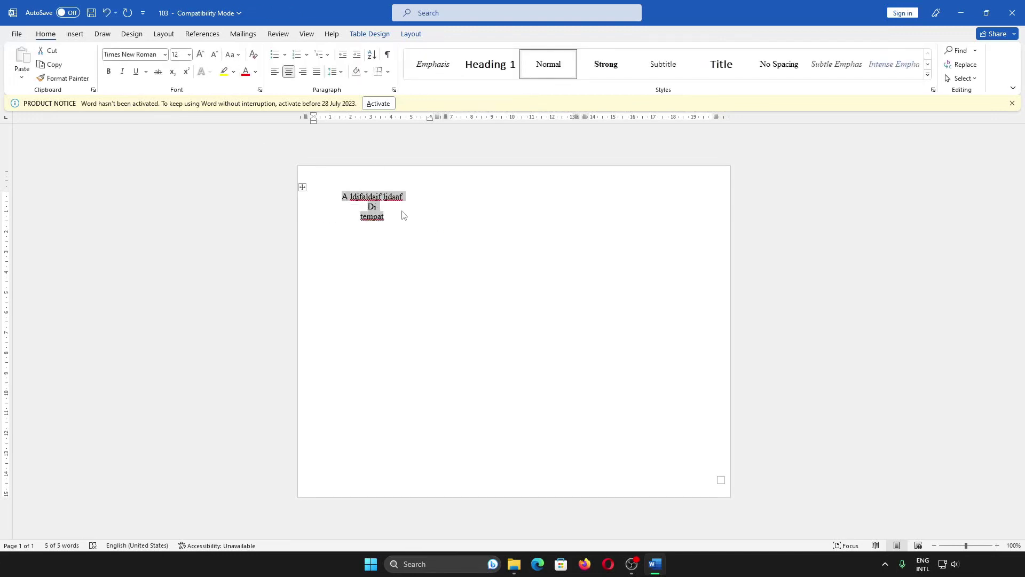
# Step: Paste the copied address into the following label cells
pyautogui.press('Tab')
pyautogui.hotkey('ctrl', 'v')
pyautogui.press('Tab')
pyautogui.hotkey('ctrl', 'v')
pyautogui.press('Tab')
pyautogui.hotkey('ctrl', 'v')
pyautogui.press('Tab')
pyautogui.hotkey('ctrl', 'v')
pyautogui.press('Tab')
pyautogui.hotkey('ctrl', 'v')
pyautogui.press('Tab')
pyautogui.hotkey('ctrl', 'v')
pyautogui.press('Tab')
pyautogui.hotkey('ctrl', 'v')
pyautogui.press('Tab')
pyautogui.hotkey('ctrl', 'v')
pyautogui.press('Tab')
pyautogui.hotkey('ctrl', 'v')
pyautogui.press('Tab')
pyautogui.hotkey('ctrl', 'v')
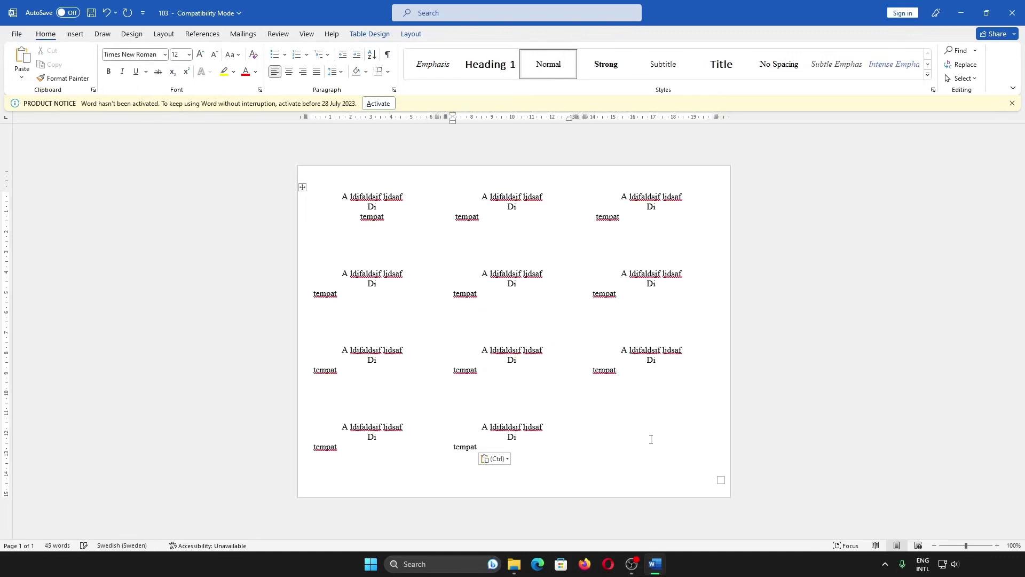
pyautogui.press('Tab')
pyautogui.hotkey('ctrl', 'v')
# Step: Centre the address text in every label and preview the page for printing
pyautogui.hotkey('ctrl', 'a')
pyautogui.hotkey('ctrl', 'e')
pyautogui.click(396, 216)
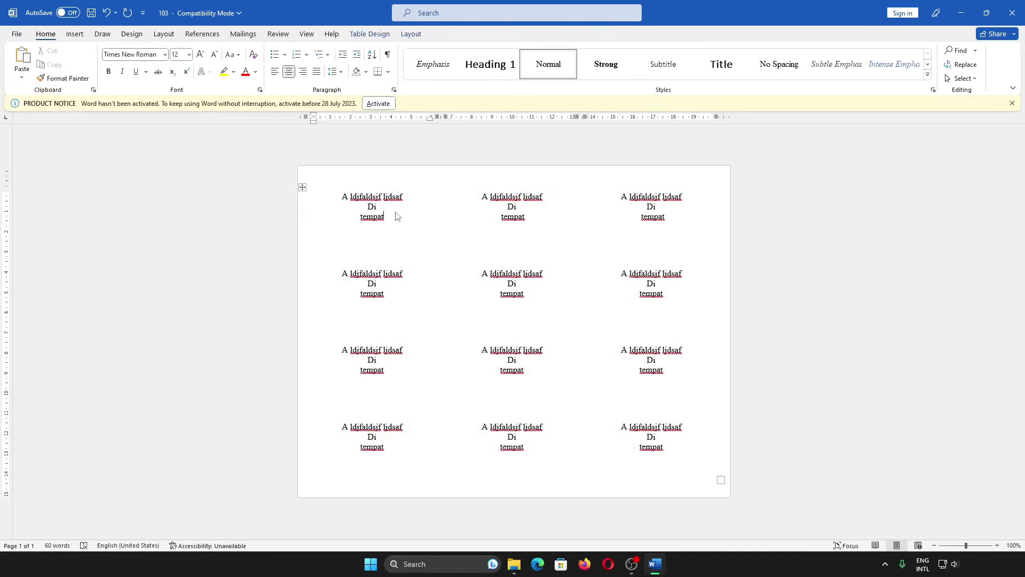
pyautogui.hotkey('ctrl', 'p')
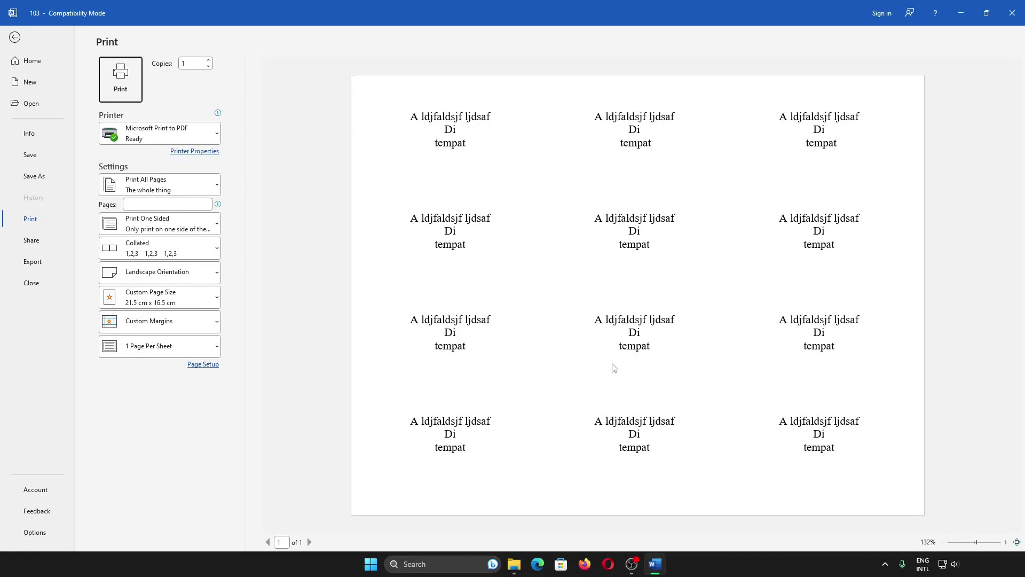
# Step: Leave the print preview, save the label document and close Word
pyautogui.click(32, 60)
pyautogui.press('Escape')
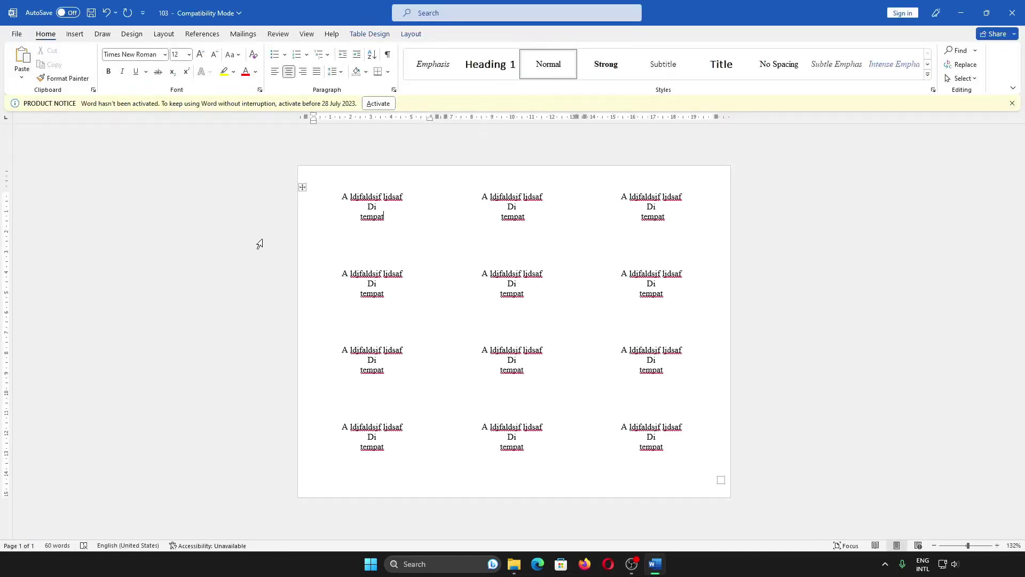
pyautogui.hotkey('ctrl', 's')
pyautogui.click(1012, 12)
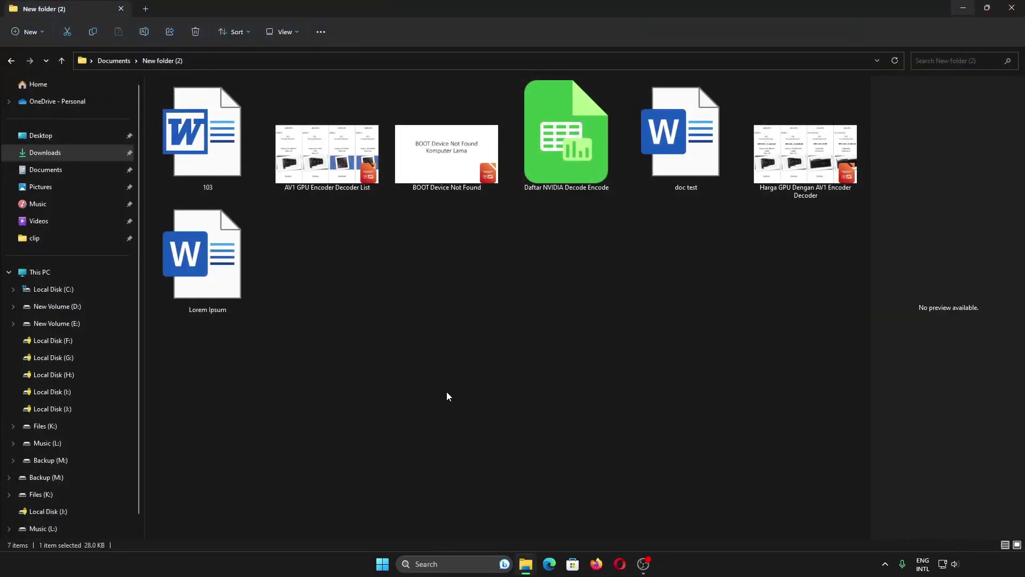
# Step: Switch the folder to Details view and untick 'Hide extensions for known file types'
pyautogui.click(1006, 545)
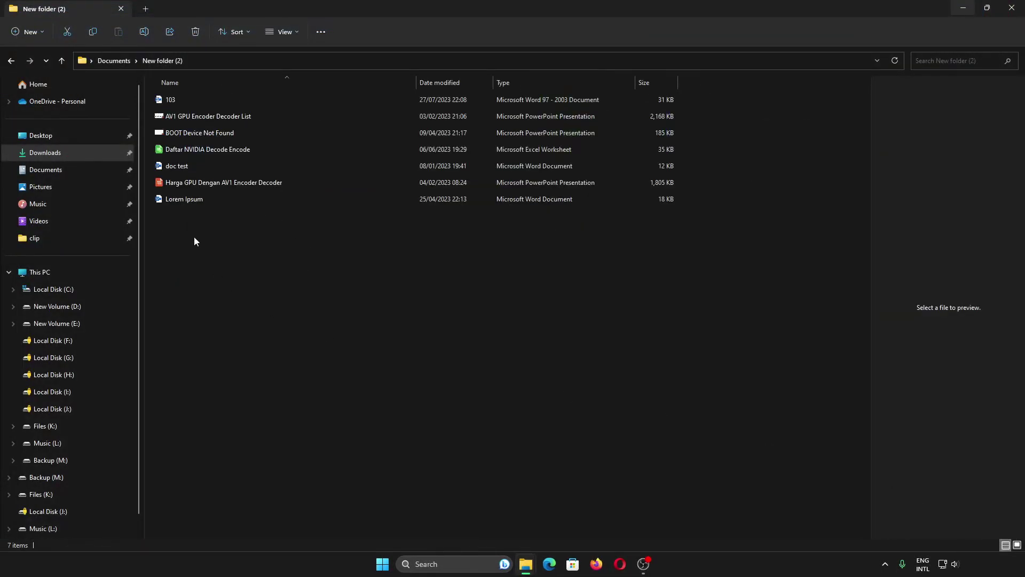
pyautogui.click(224, 98)
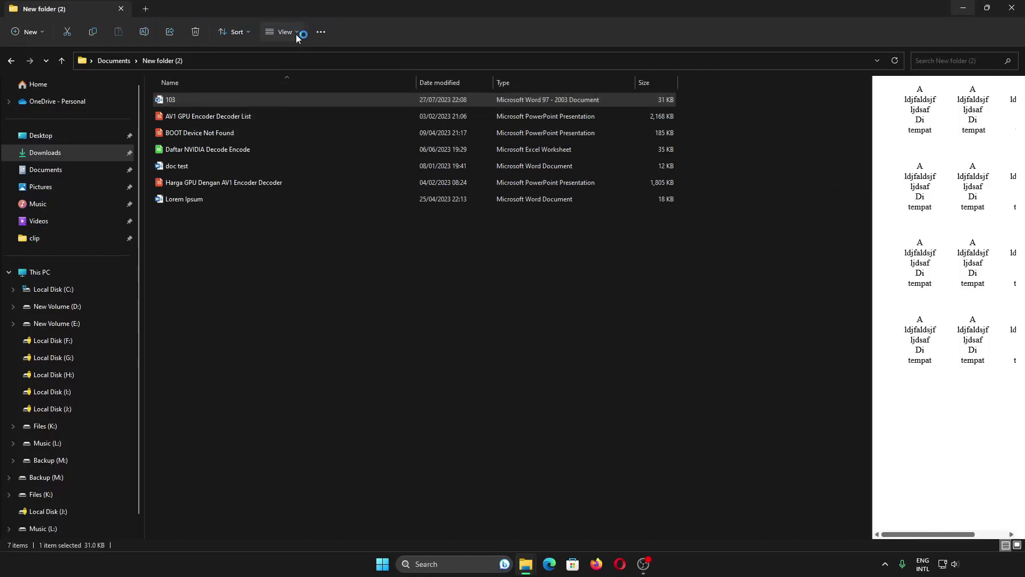
pyautogui.click(52, 111)
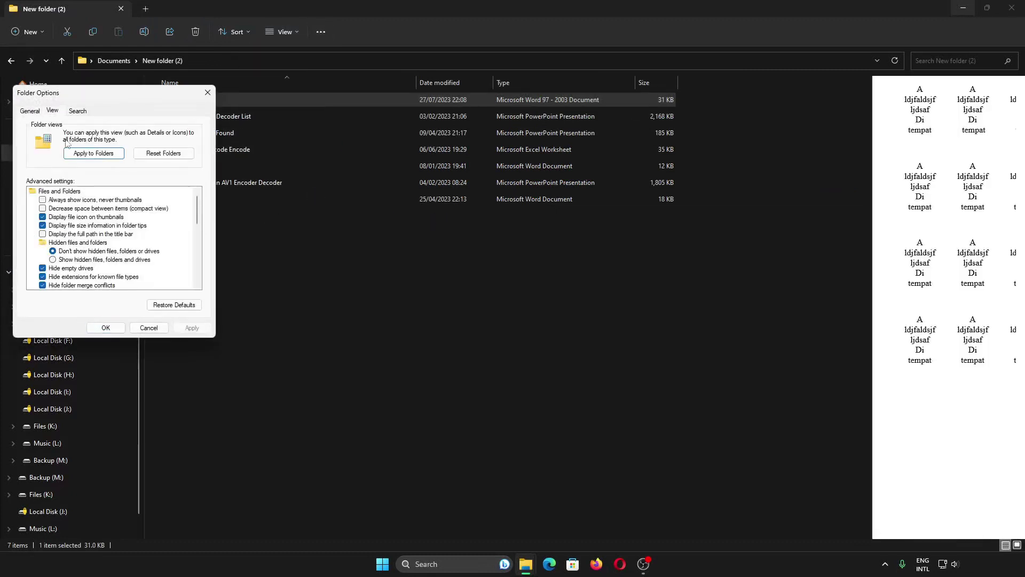
pyautogui.scroll(-2, 96, 278)
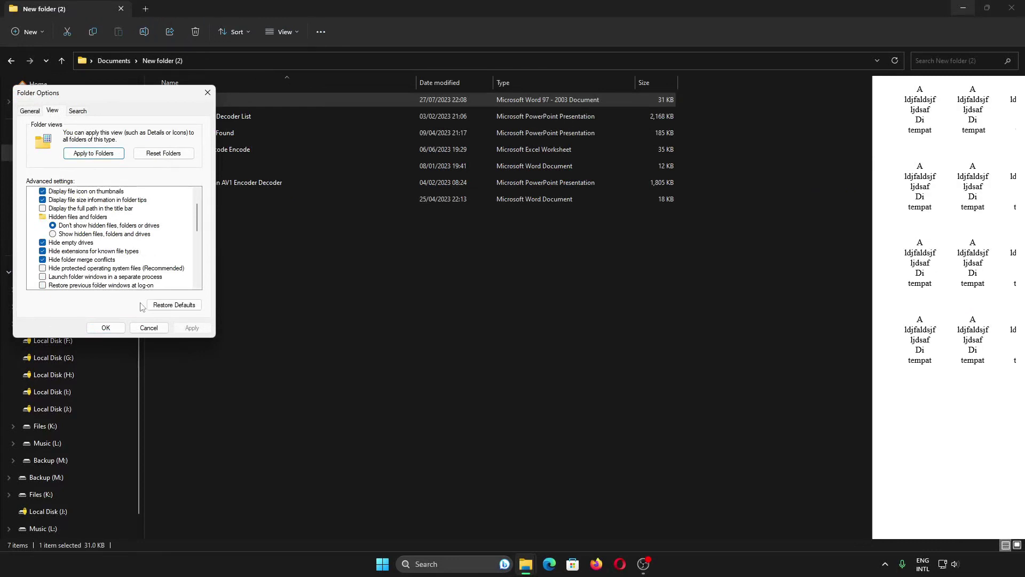
pyautogui.click(107, 251)
pyautogui.click(106, 327)
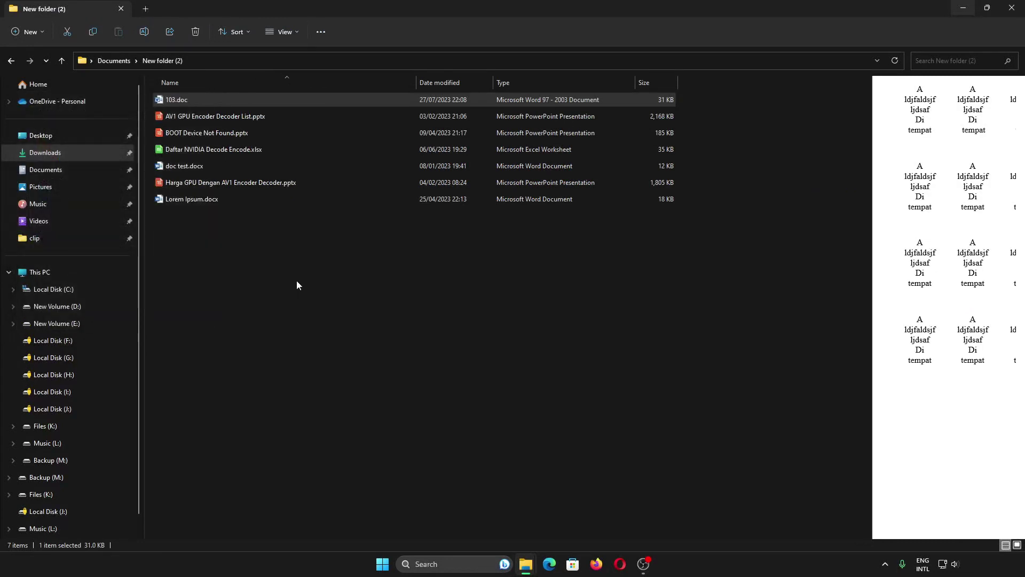
# Step: Turn off the Preview pane and enlarge the folder's icons to Extra large
pyautogui.click(288, 31)
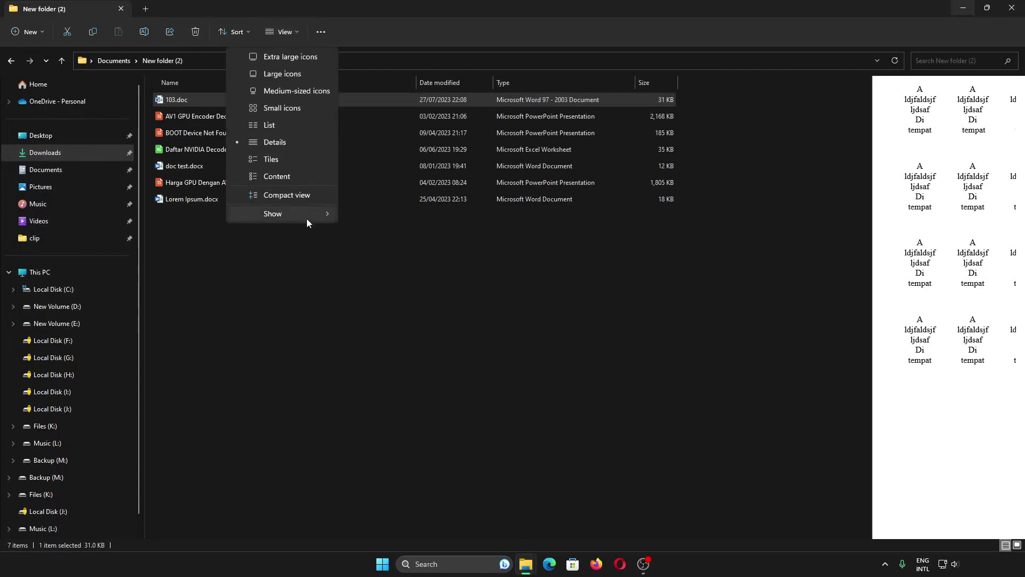
pyautogui.moveTo(281, 213)
pyautogui.click(399, 252)
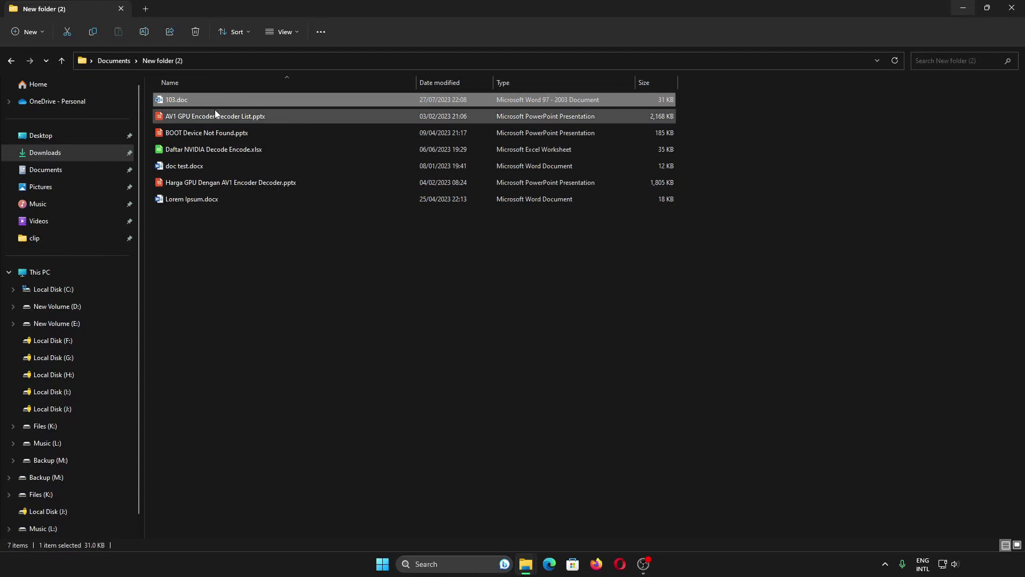
pyautogui.keyDown('ctrl'); pyautogui.scroll(2, 215, 111); pyautogui.keyUp('ctrl')
pyautogui.keyDown('ctrl'); pyautogui.scroll(1, 215, 111); pyautogui.keyUp('ctrl')
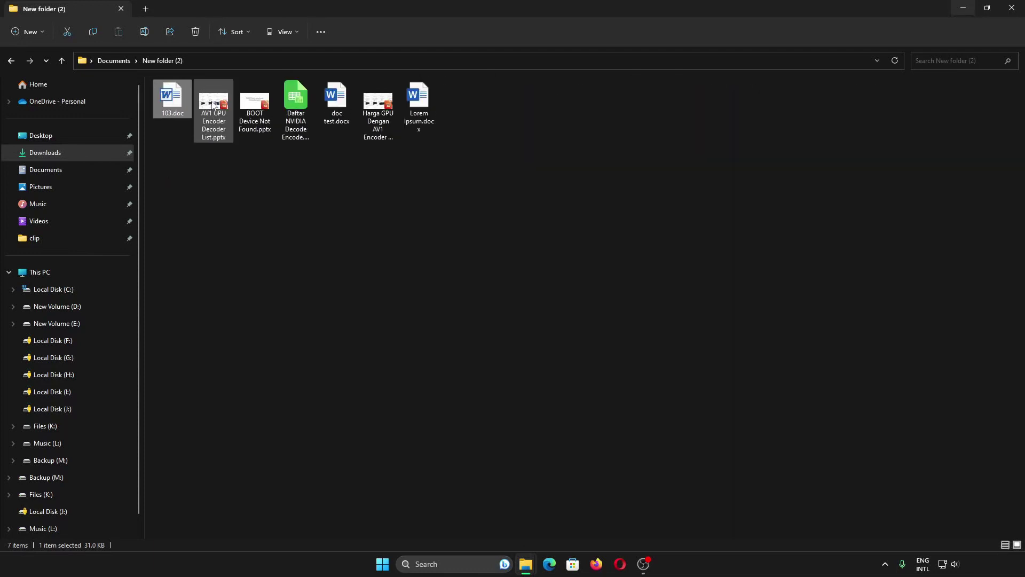
pyautogui.keyDown('ctrl'); pyautogui.scroll(1, 214, 107); pyautogui.keyUp('ctrl')
pyautogui.keyDown('ctrl'); pyautogui.scroll(1, 216, 123); pyautogui.keyUp('ctrl')
pyautogui.keyDown('ctrl'); pyautogui.scroll(1, 219, 163); pyautogui.keyUp('ctrl')
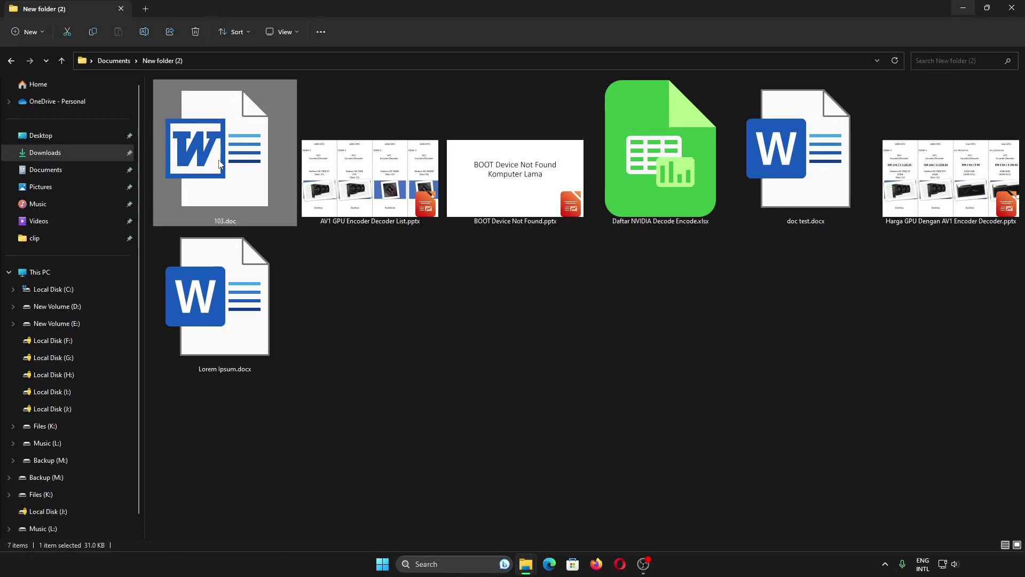
# Step: Reopen 103.doc in Word and view its Info page (31.0KB, 1 page, 60 words)
pyautogui.doubleClick(219, 163)
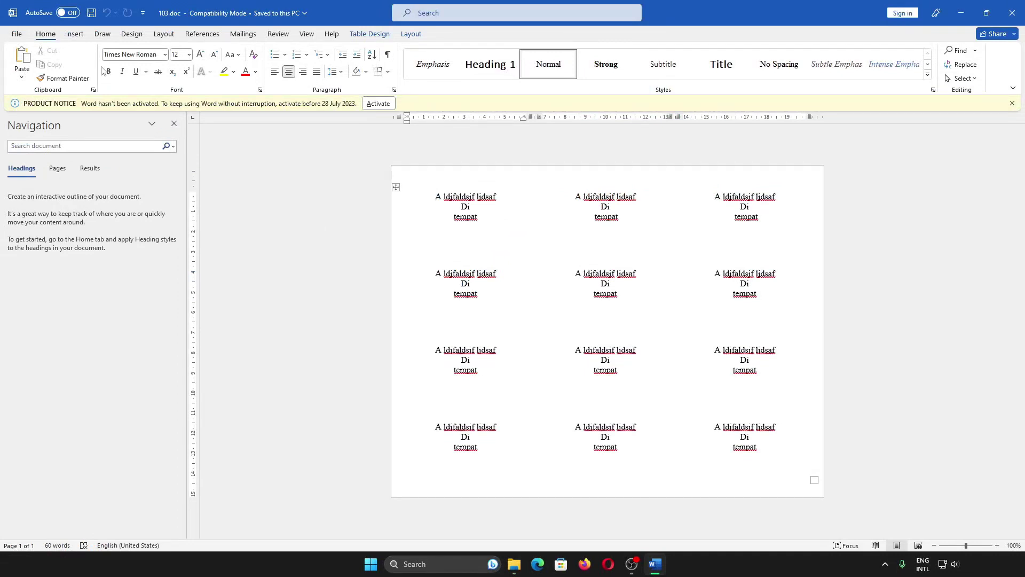
pyautogui.click(18, 35)
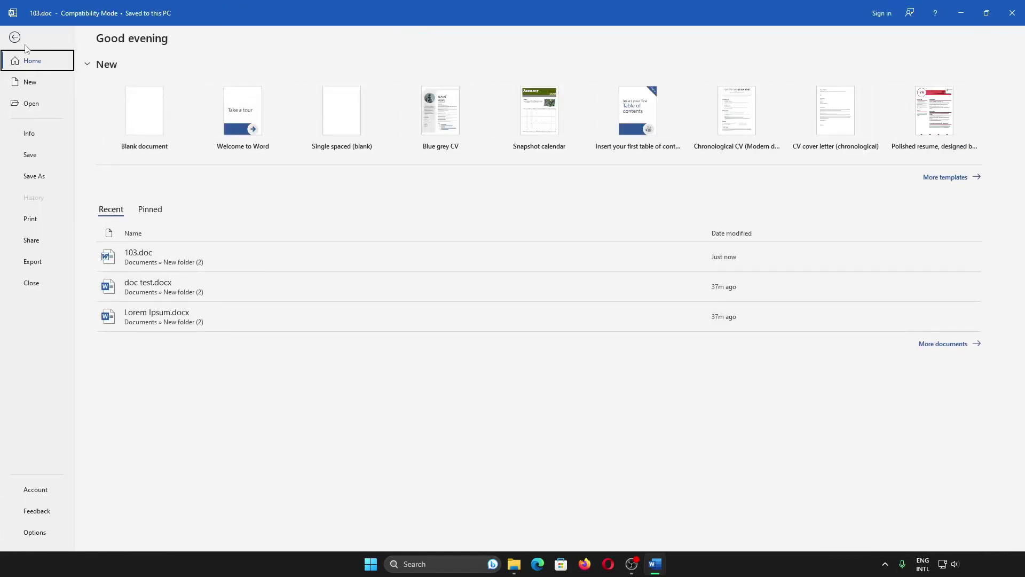
pyautogui.click(44, 134)
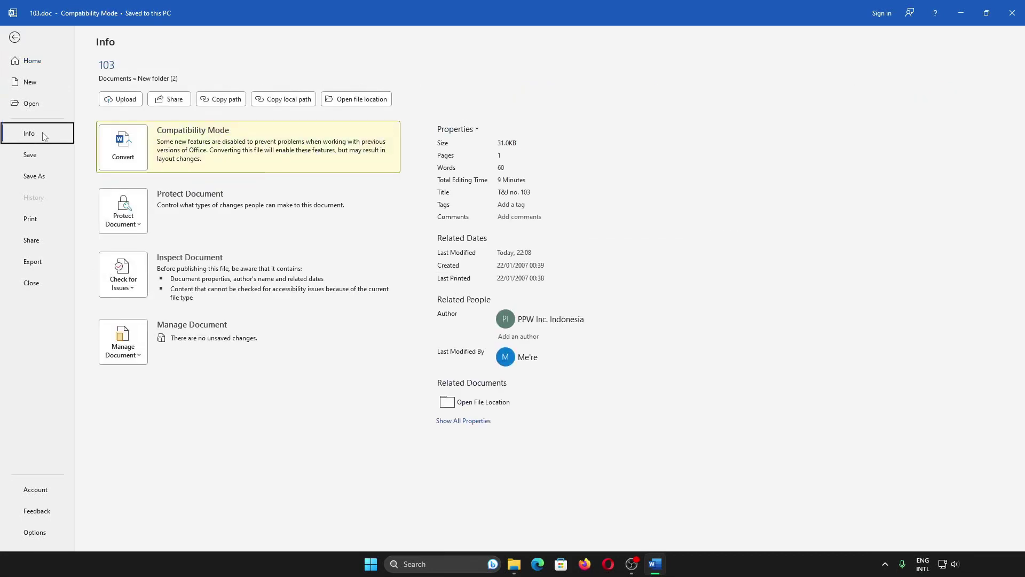
# Step: Convert 103.doc and confirm the upgrade to the newest Word file format
pyautogui.click(136, 152)
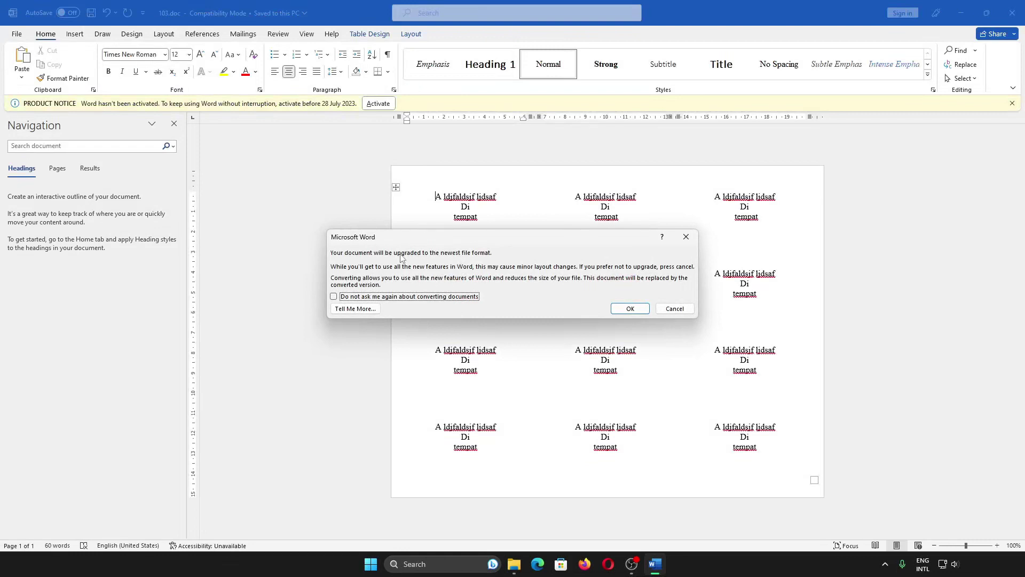
pyautogui.click(631, 308)
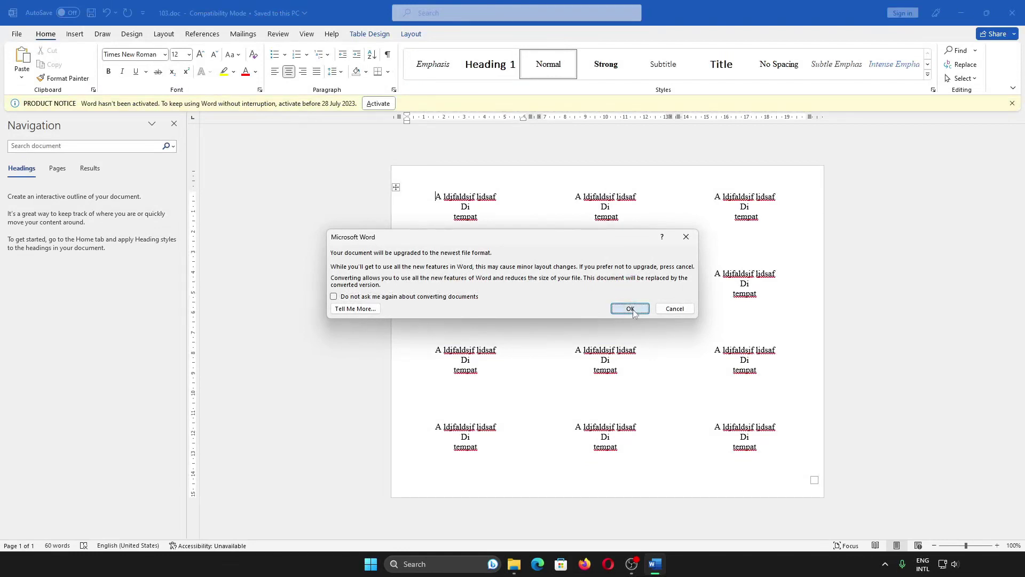